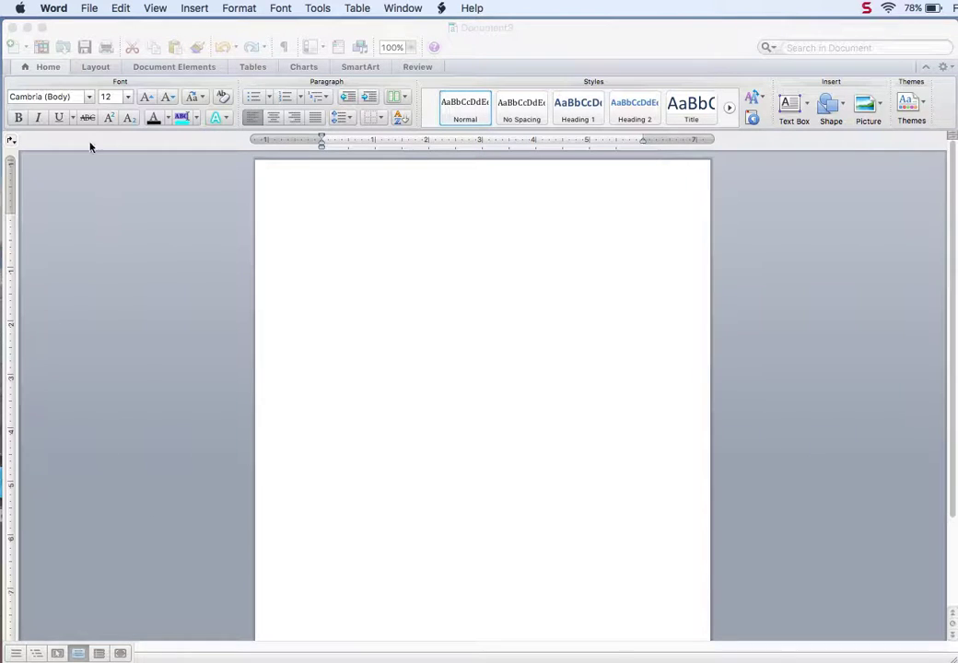
# Step: Set the blank document's font to Times New Roman at 12 point
pyautogui.click(54, 70)
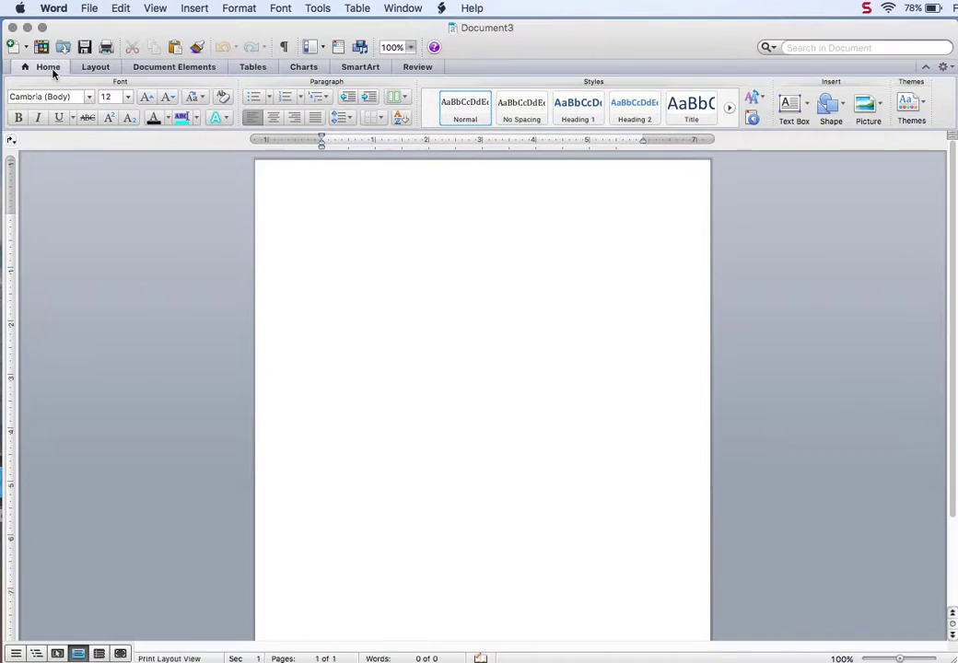
pyautogui.click(73, 97)
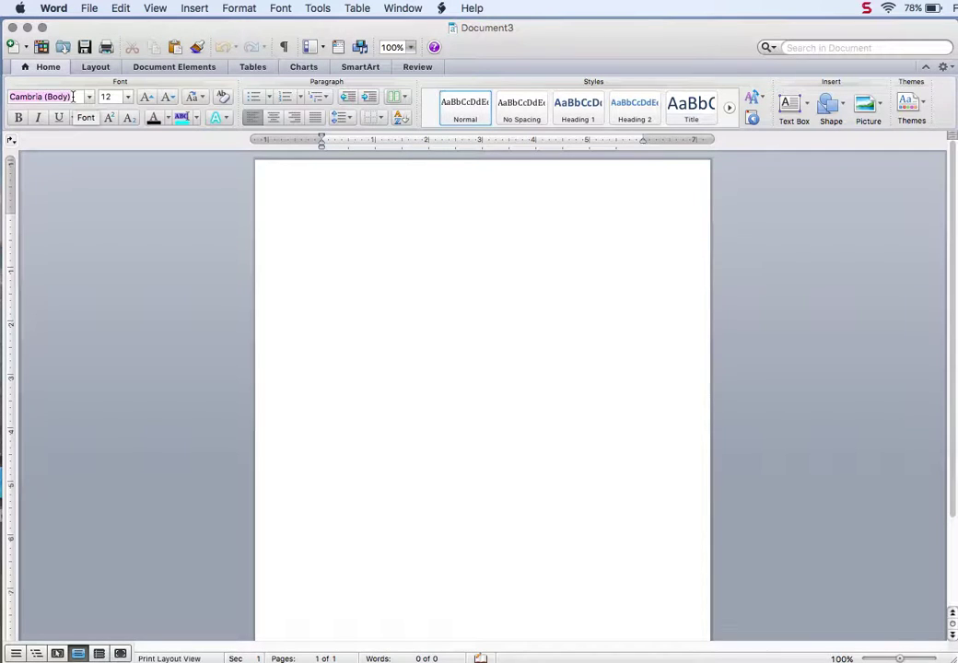
pyautogui.write('Times New Roman')
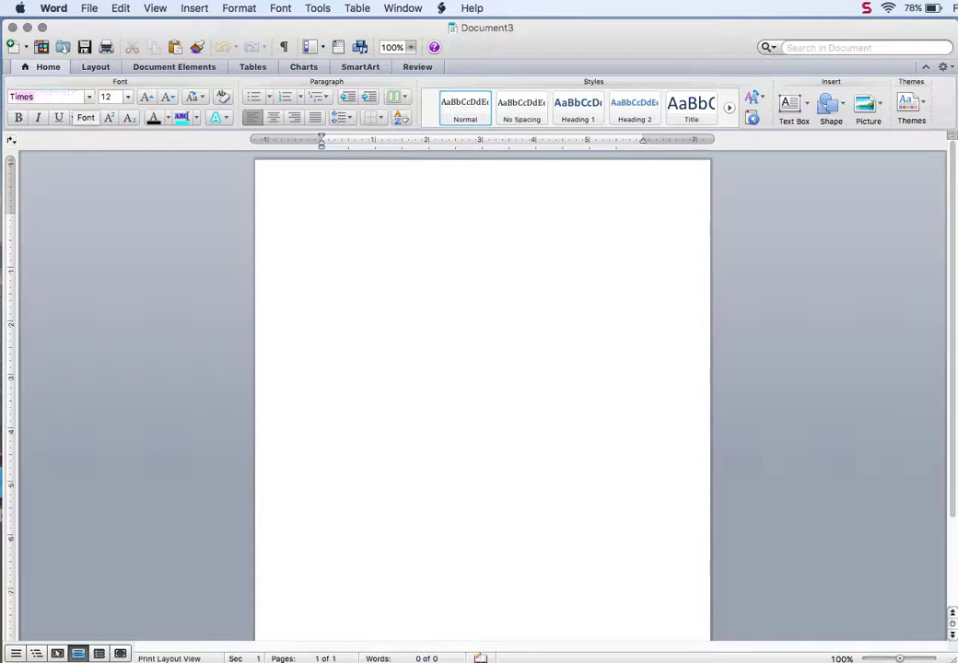
pyautogui.click(90, 98)
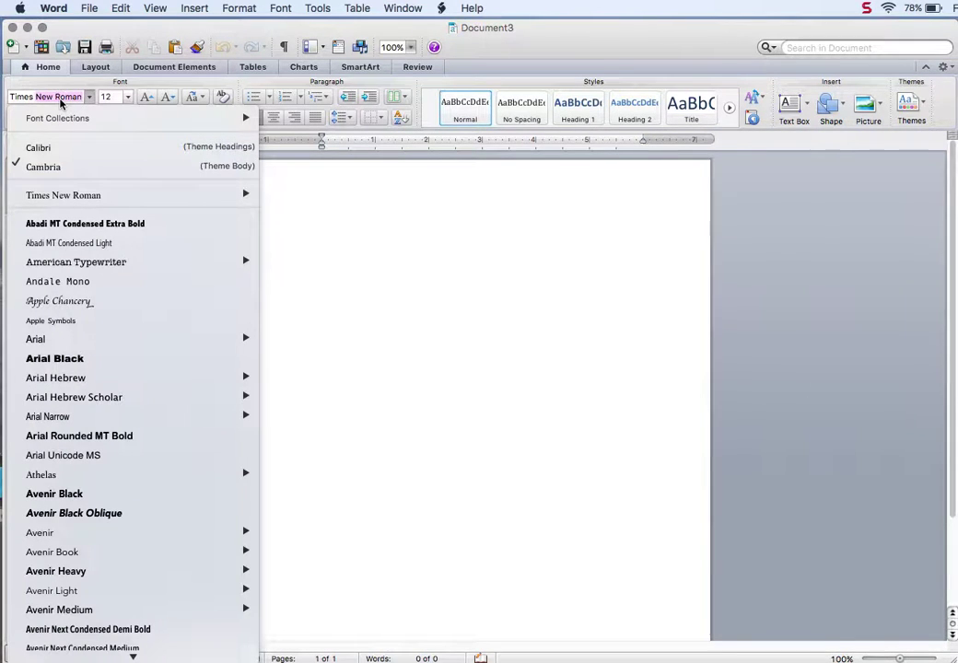
pyautogui.click(60, 104)
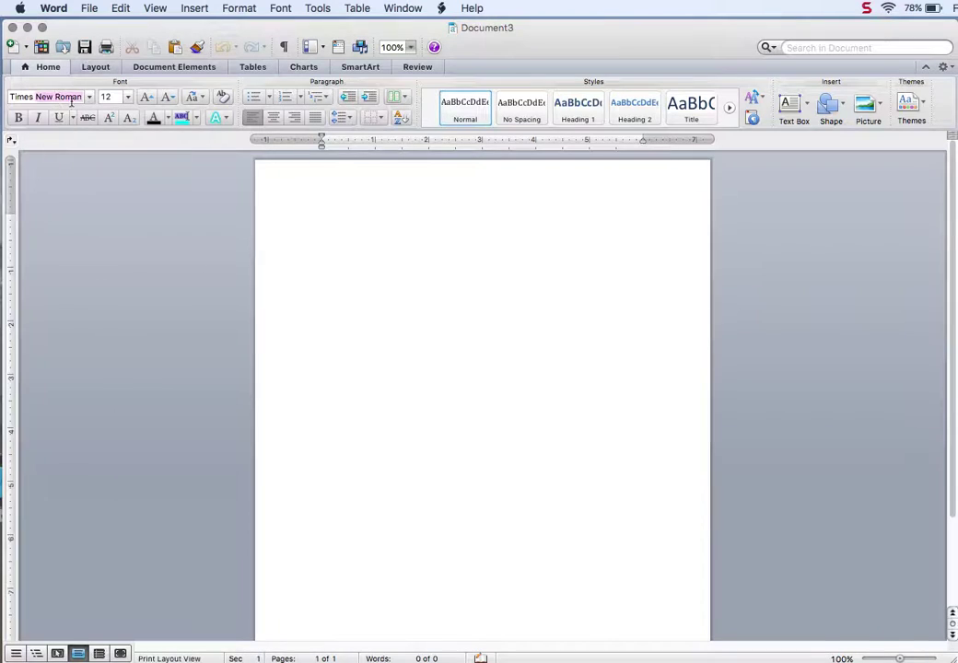
pyautogui.press('Return')
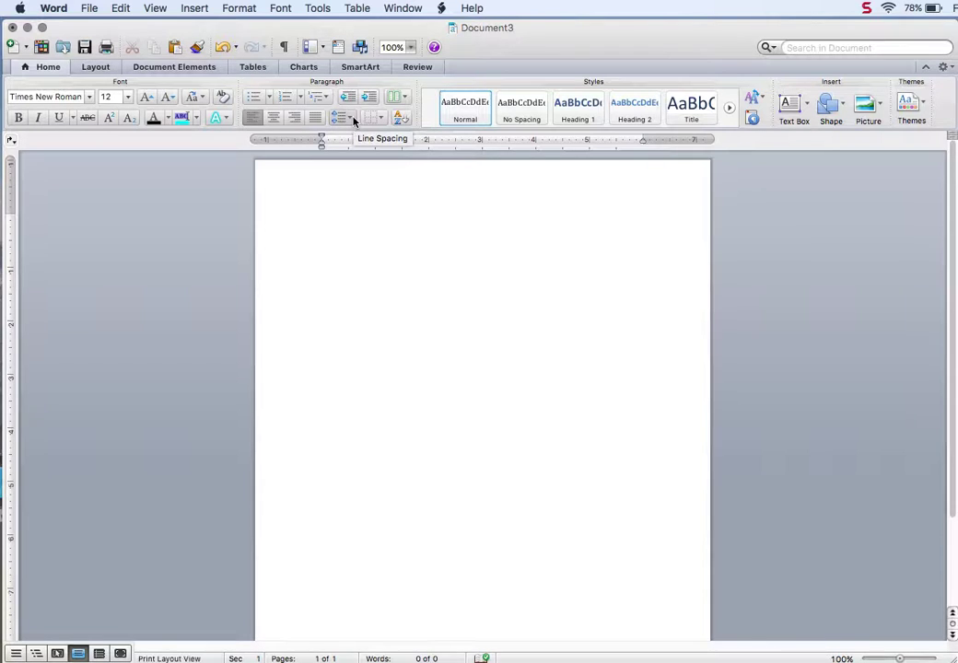
# Step: Apply 2.0 line spacing and open Line Spacing Options to confirm it shows Double
pyautogui.click(350, 120)
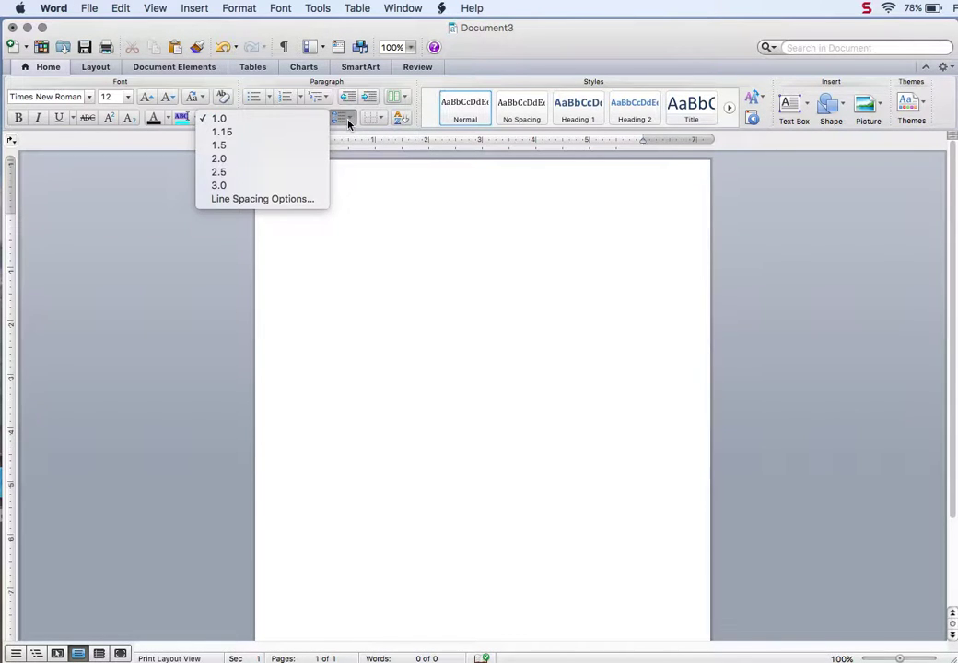
pyautogui.click(259, 161)
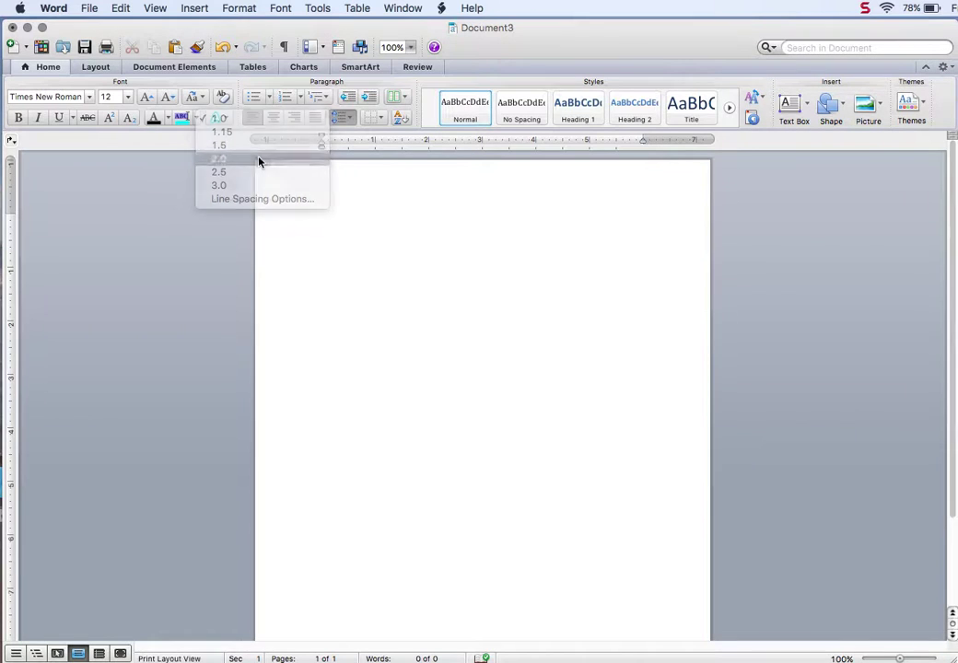
pyautogui.click(351, 121)
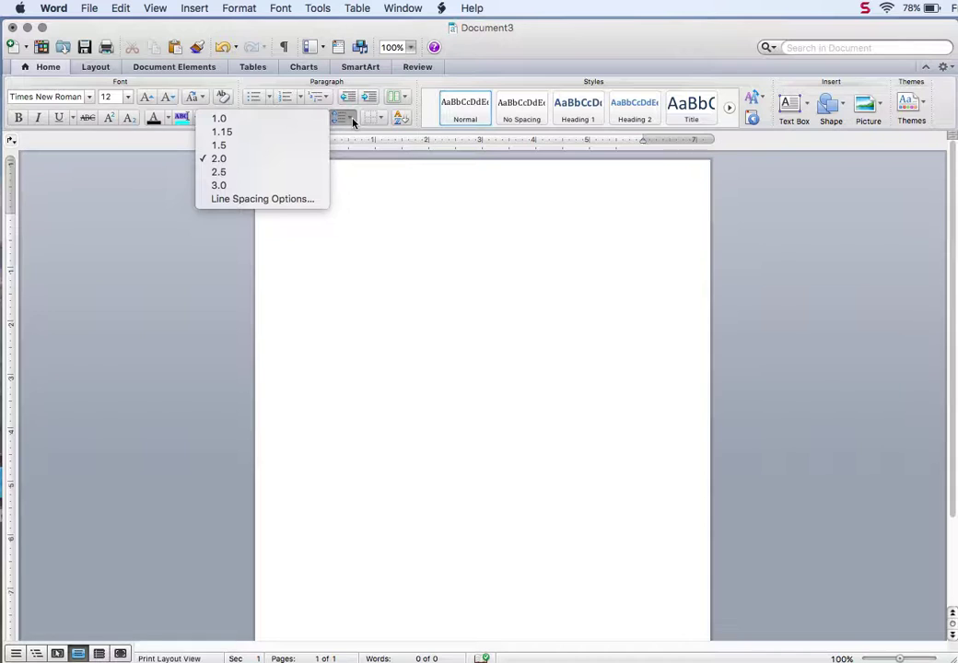
pyautogui.click(274, 200)
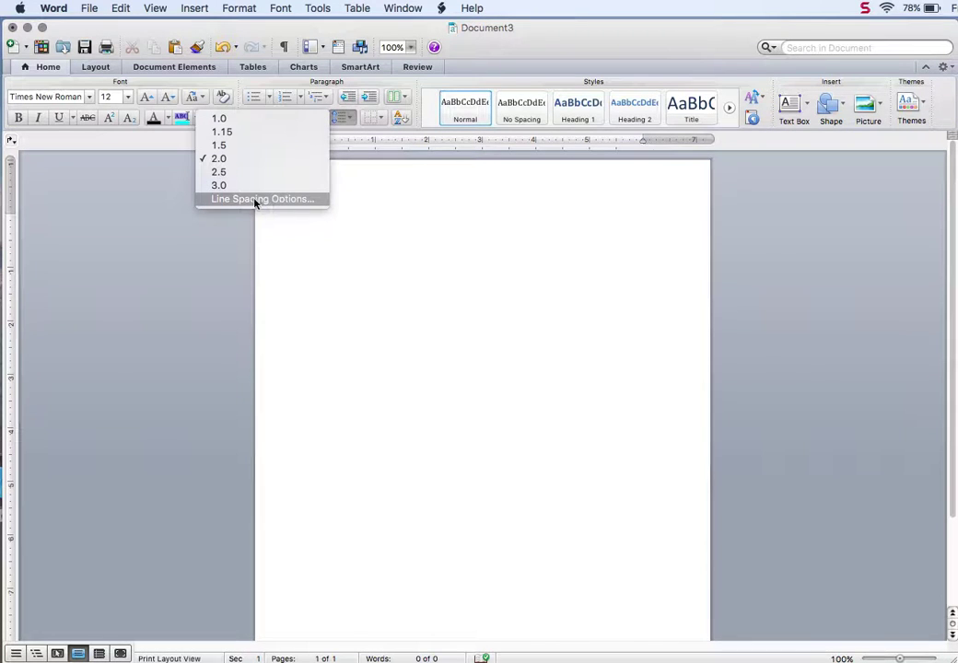
pyautogui.click(258, 200)
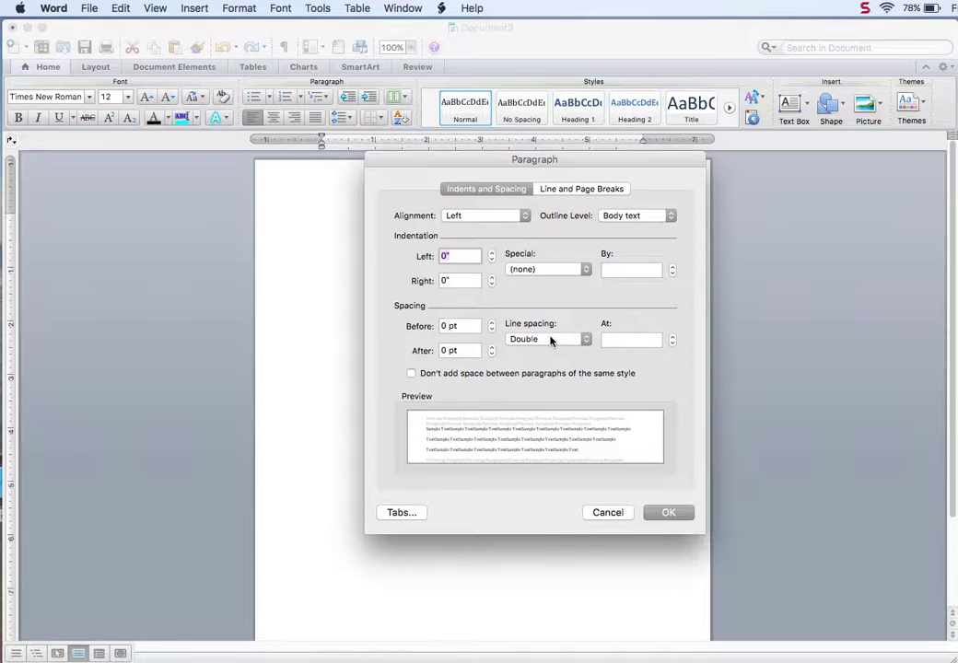
# Step: Close the Paragraph dialog and set 1-inch margins on all sides with the Normal preset
pyautogui.click(670, 515)
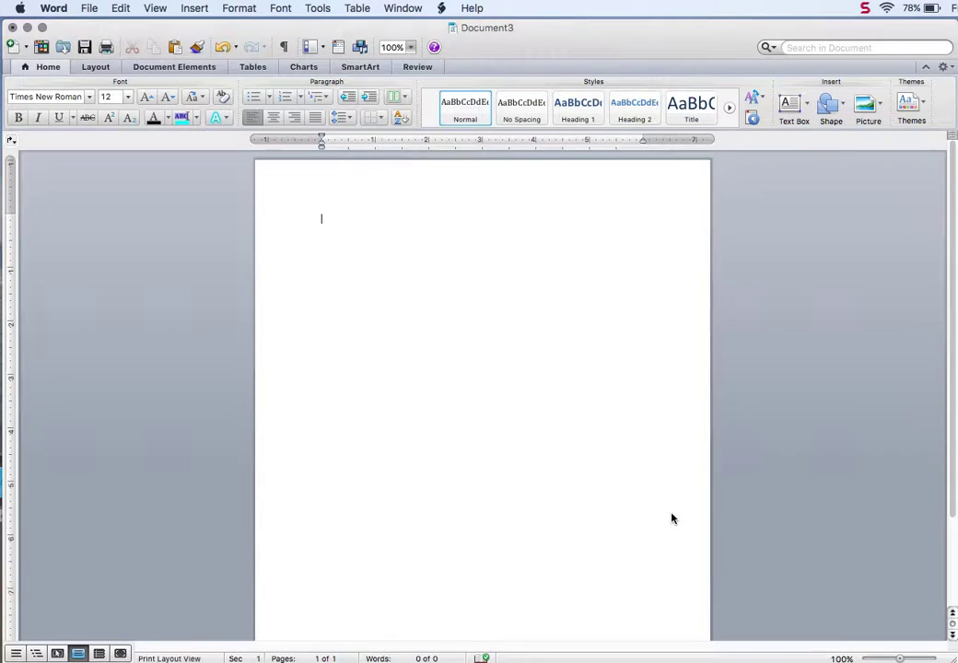
pyautogui.click(96, 68)
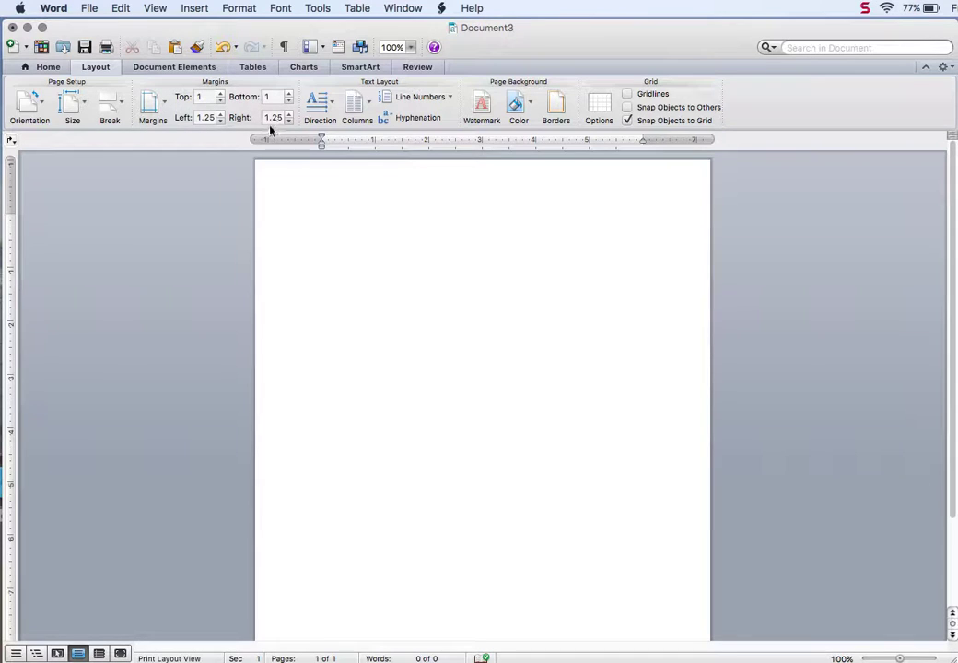
pyautogui.click(166, 118)
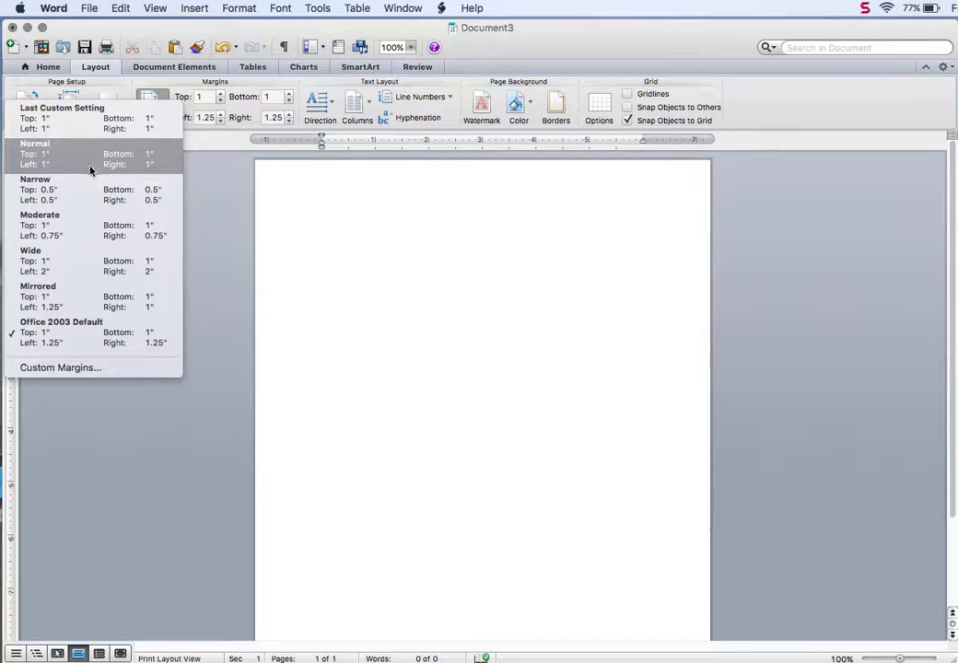
pyautogui.click(88, 168)
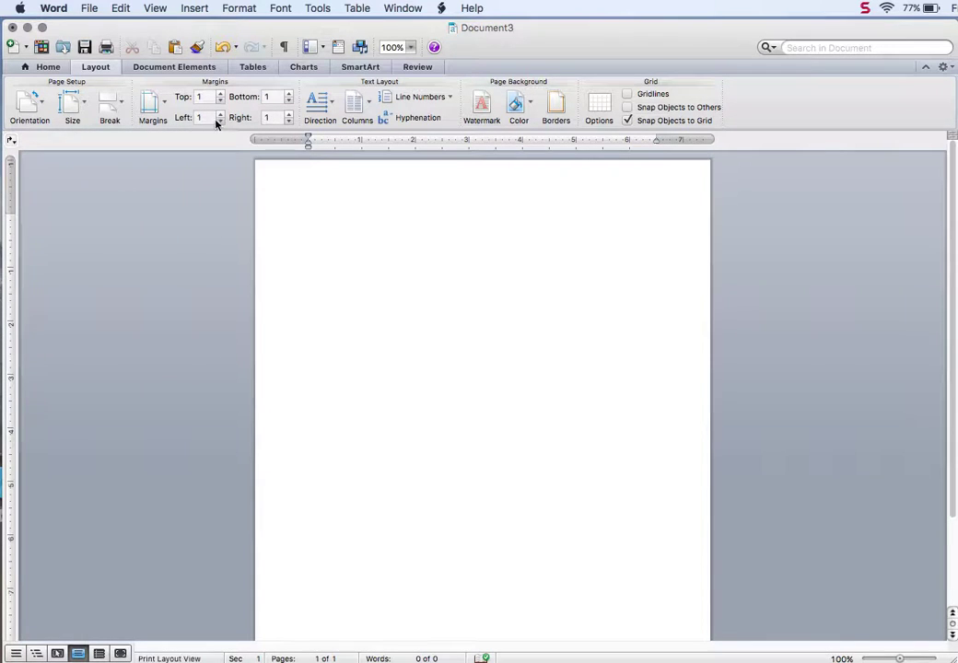
pyautogui.click(151, 105)
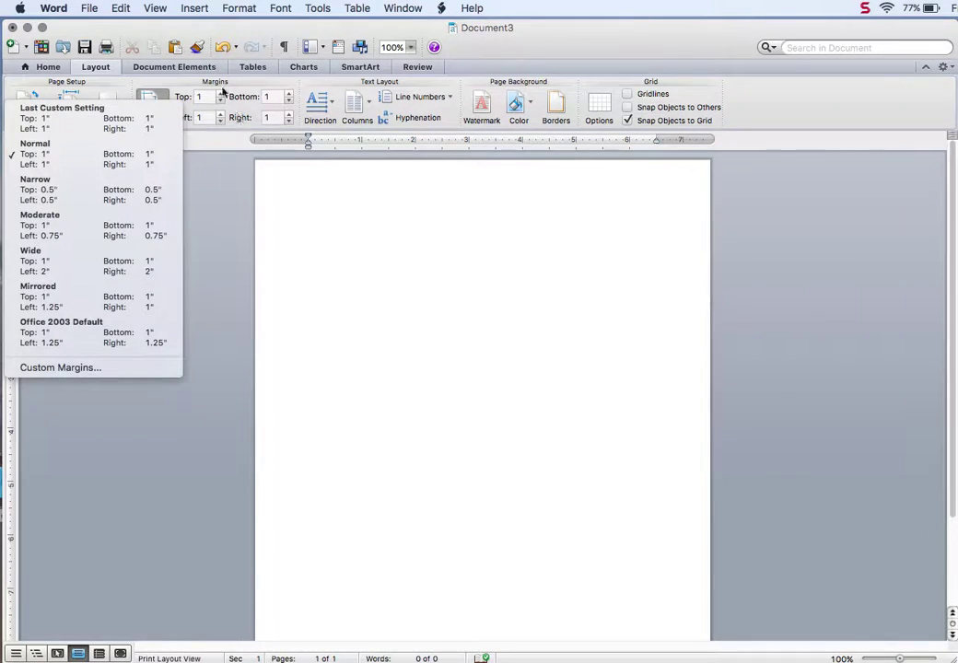
pyautogui.click(78, 376)
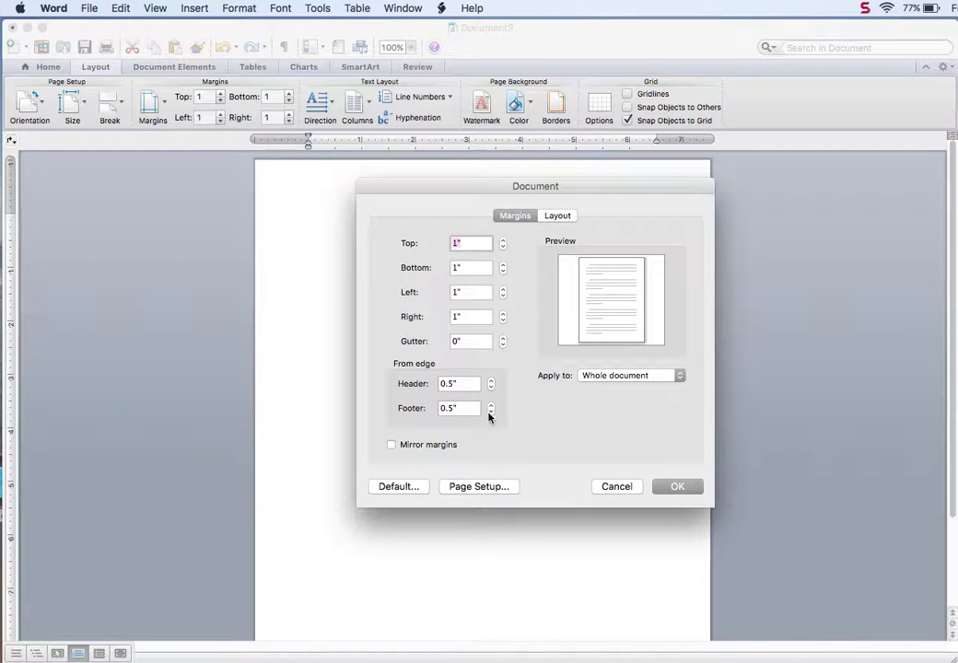
pyautogui.click(678, 487)
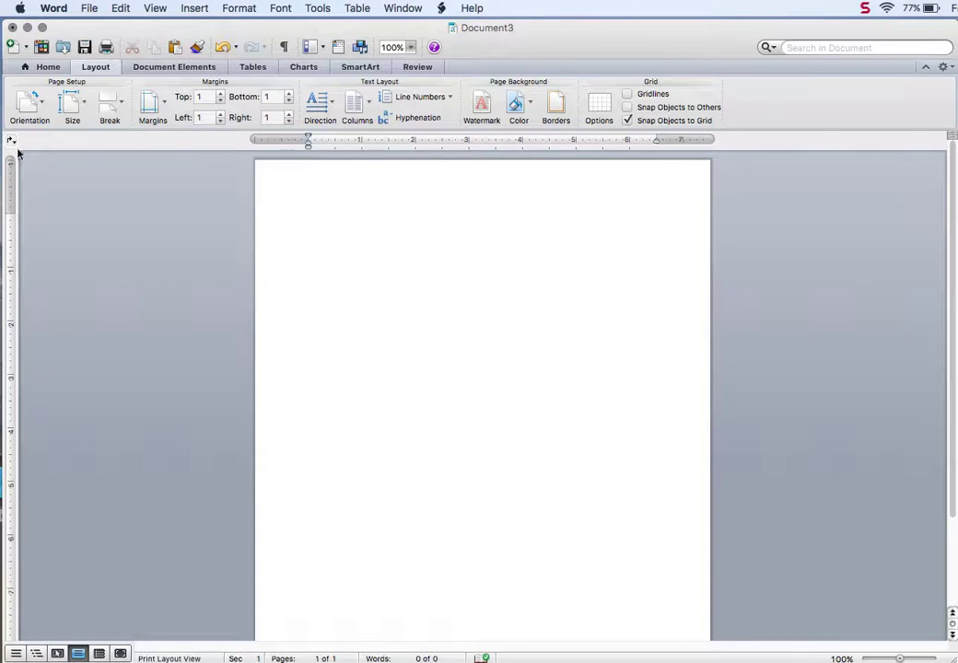
# Step: Go back to the Home tab and bring up the Insert menu
pyautogui.click(48, 67)
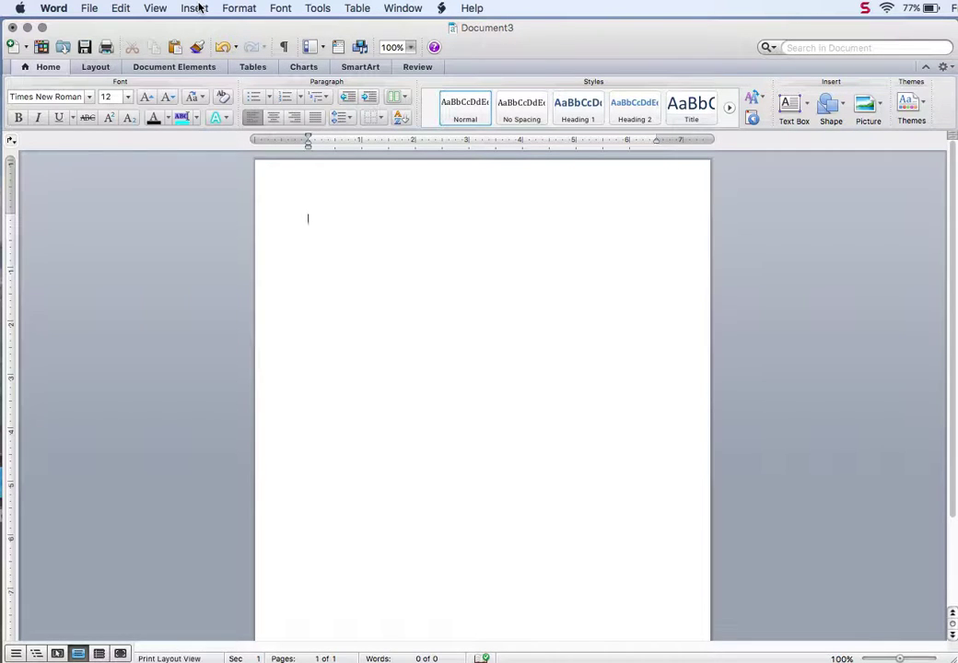
pyautogui.click(198, 9)
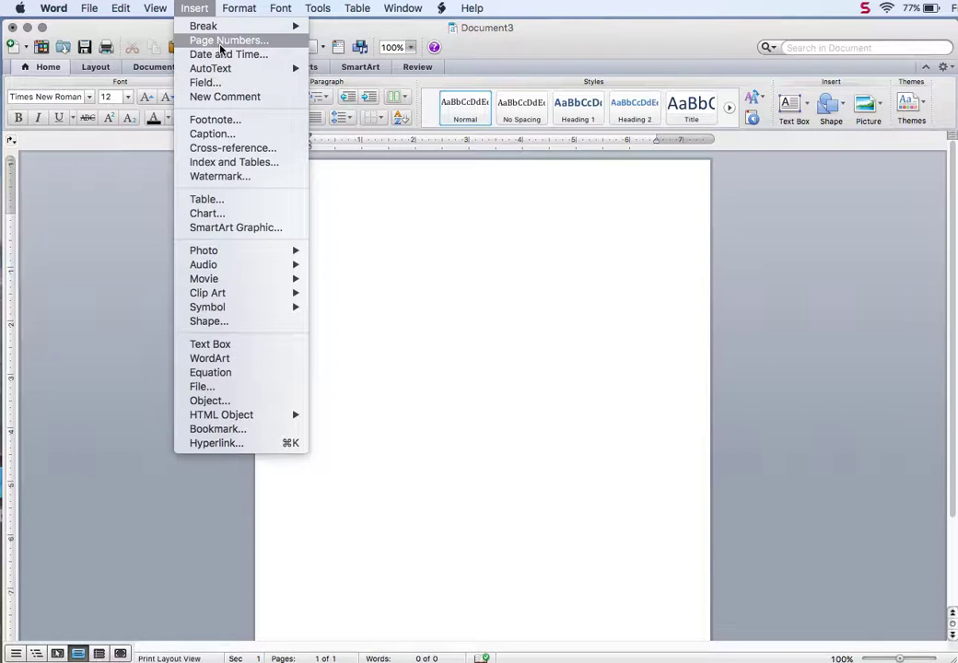
# Step: Insert a right-aligned page number at the top of the page (header)
pyautogui.click(221, 42)
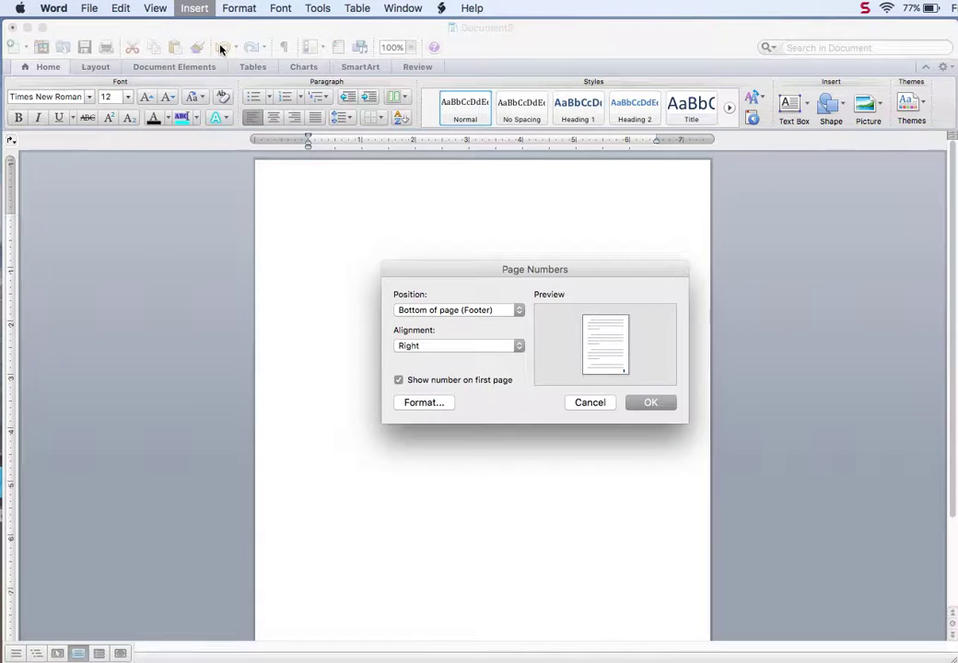
pyautogui.click(468, 314)
pyautogui.click(466, 297)
pyautogui.click(650, 406)
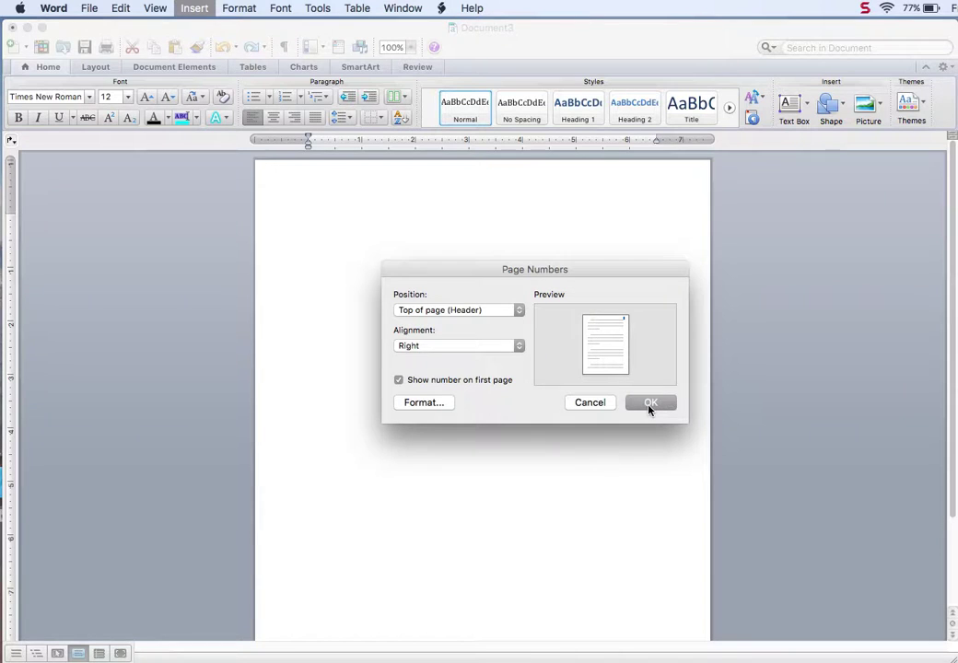
# Step: Right-align the header and replace the 'Last name' placeholder with the author's last name
pyautogui.doubleClick(658, 195)
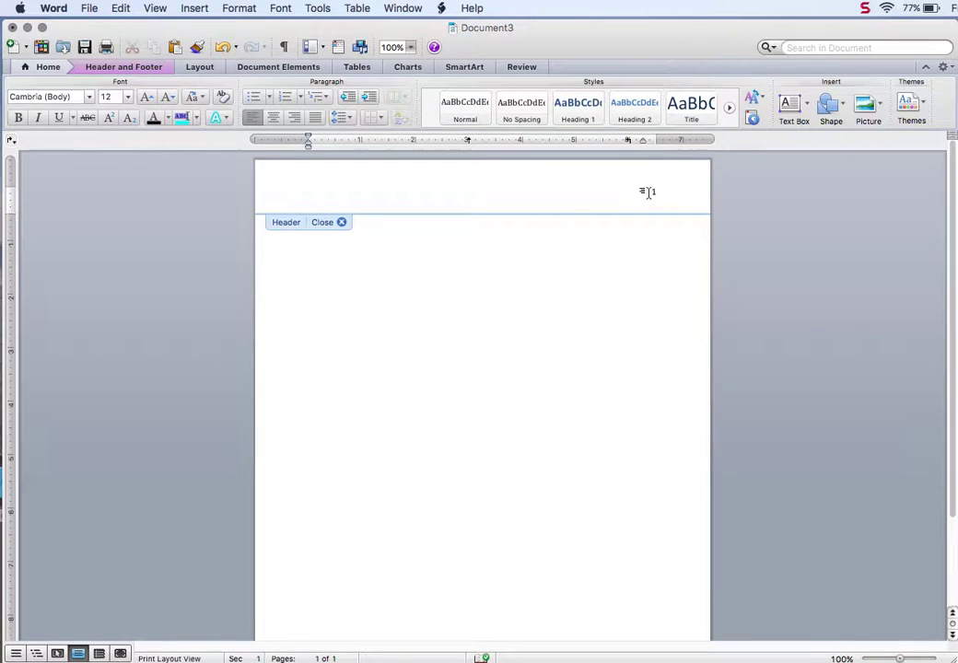
pyautogui.hotkey('ctrl', 'space')
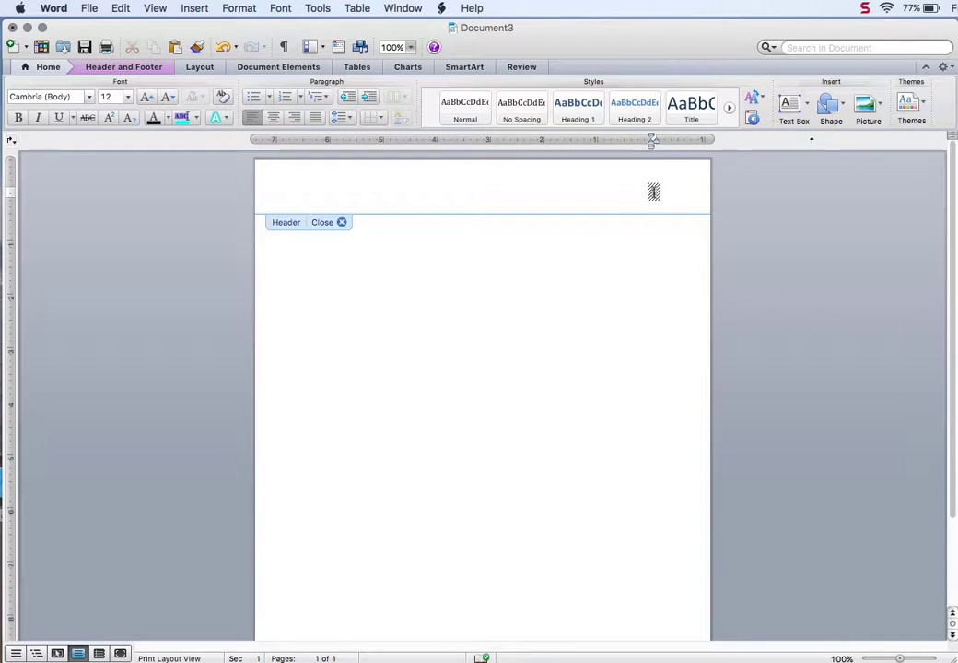
pyautogui.write('Last name')
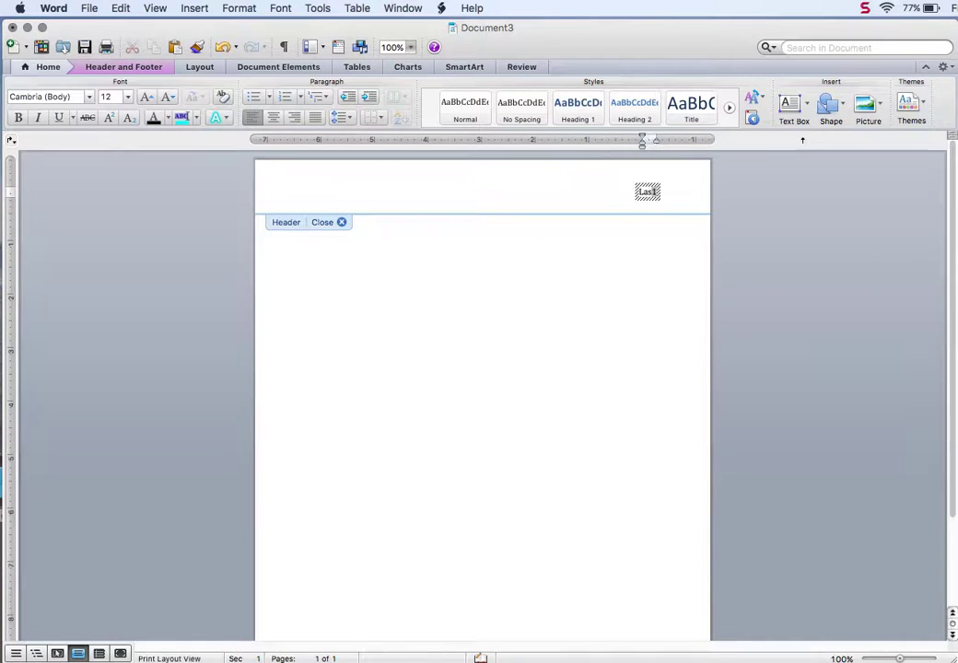
pyautogui.press('BackSpace')
pyautogui.press('BackSpace')
pyautogui.press('BackSpace')
pyautogui.press('BackSpace')
pyautogui.press('BackSpace')
pyautogui.press('BackSpace')
pyautogui.press('BackSpace')
pyautogui.press('BackSpace')
pyautogui.press('BackSpace')
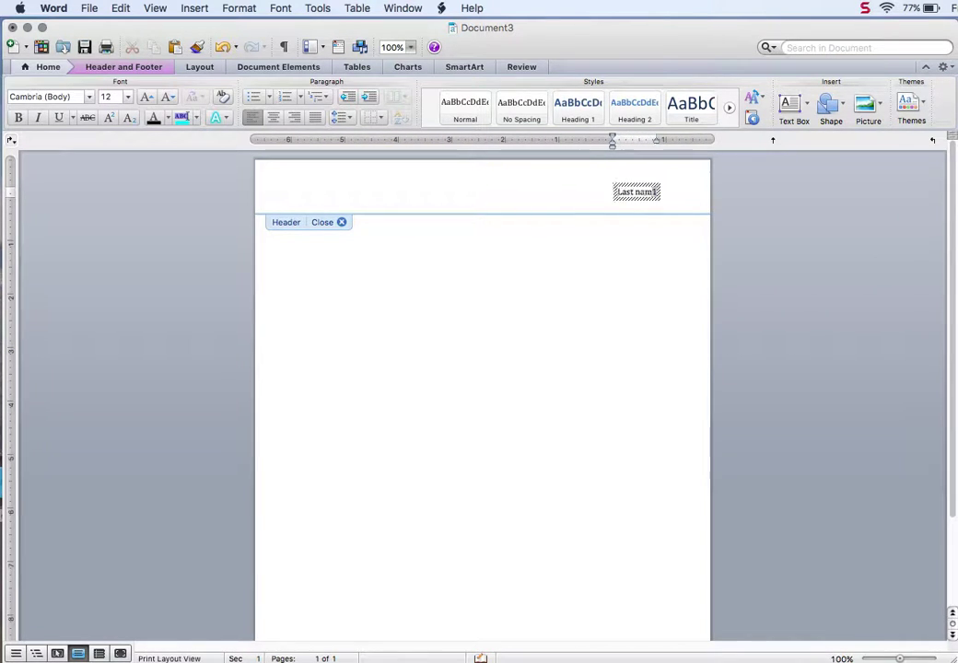
pyautogui.write('Lopez')
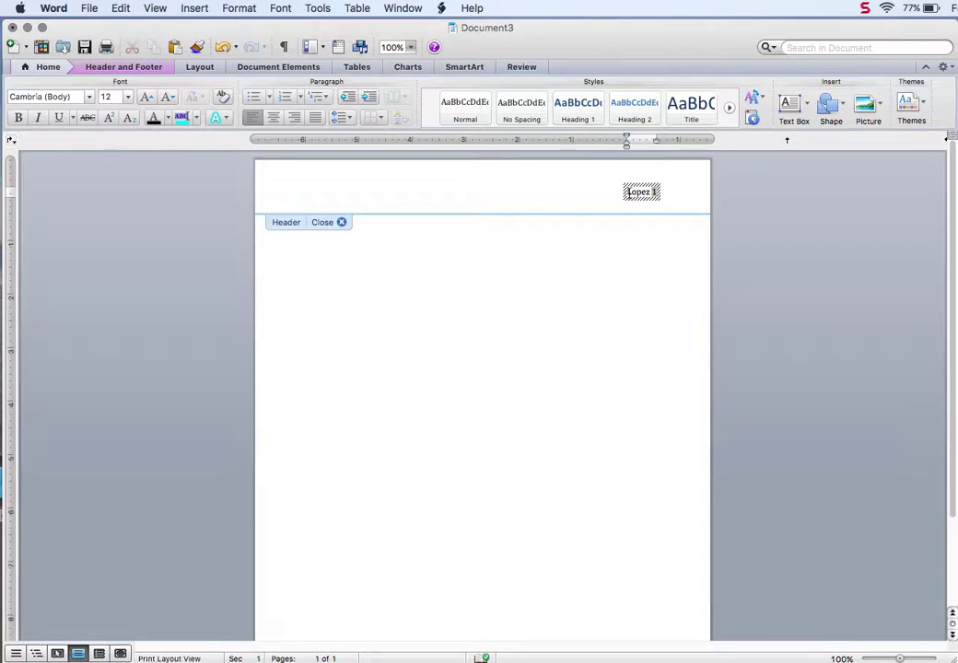
# Step: Change the header's last name and page number to Times New Roman
pyautogui.moveTo(656, 193); pyautogui.dragTo(631, 196)
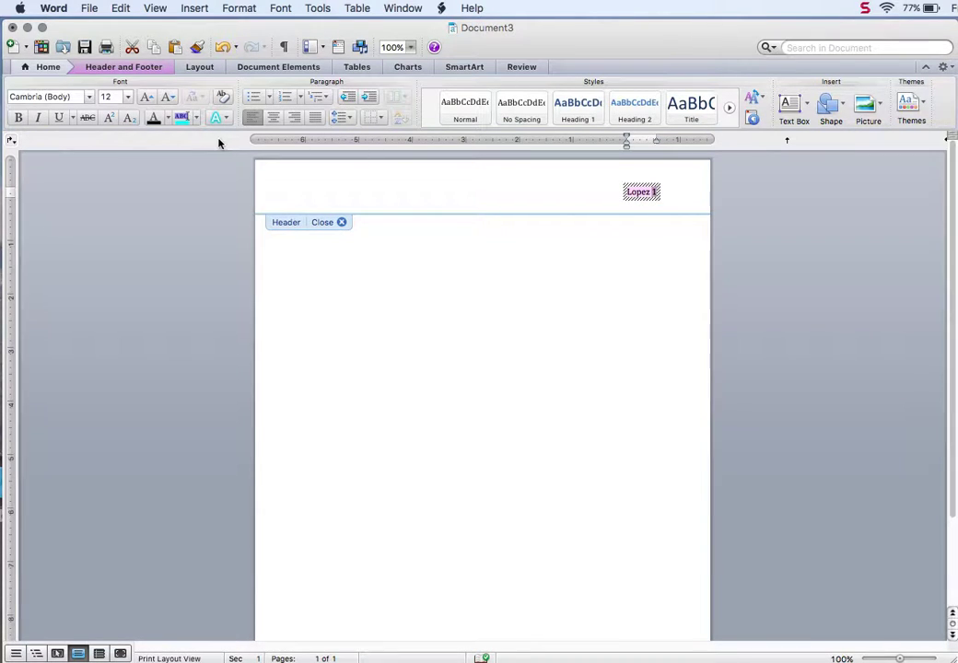
pyautogui.click(52, 96)
pyautogui.write('Times')
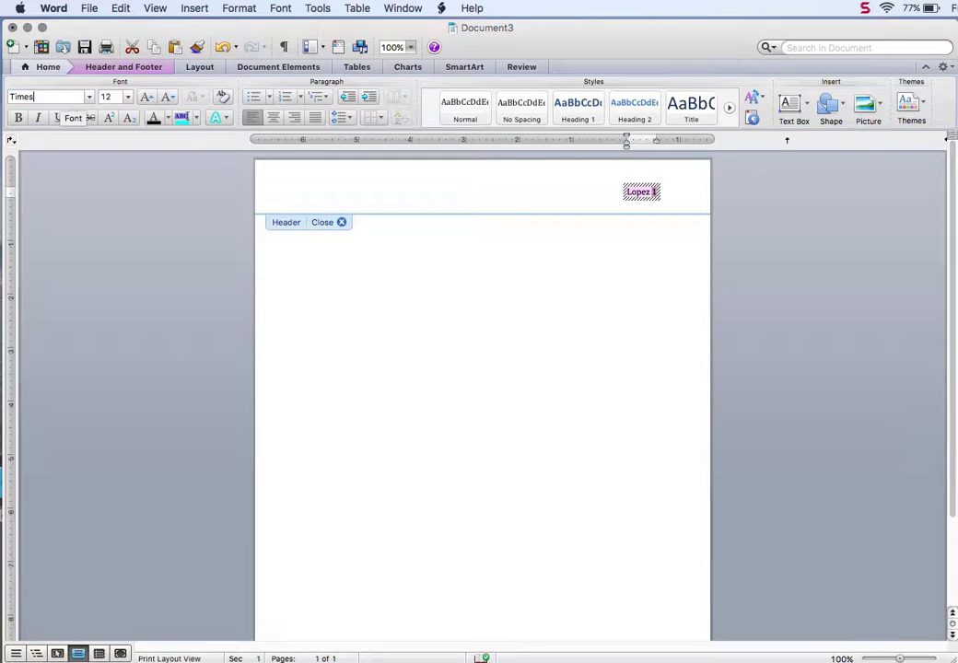
pyautogui.write(' New Roman')
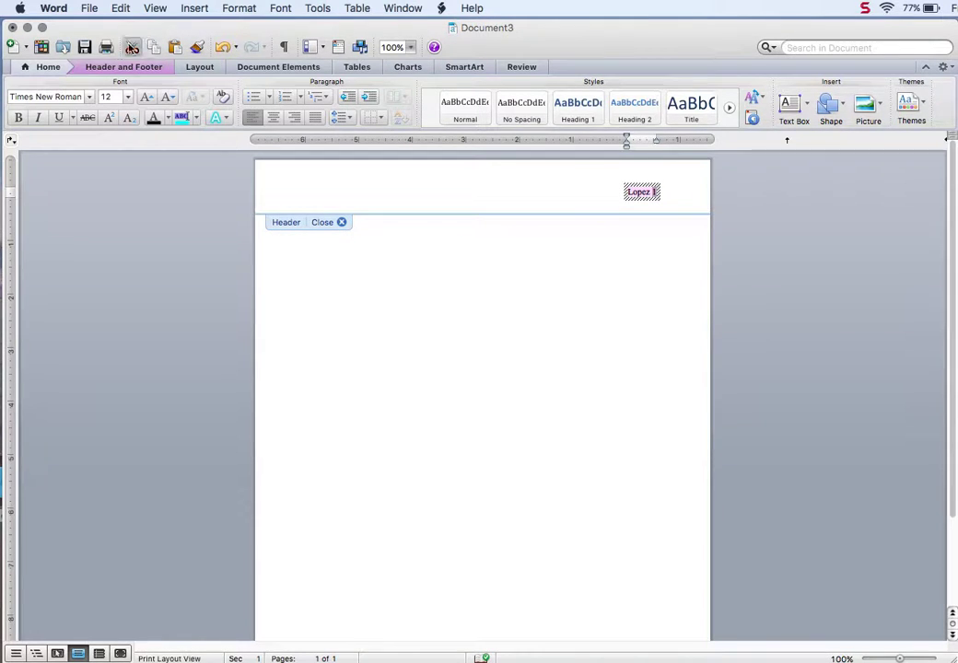
pyautogui.click(121, 71)
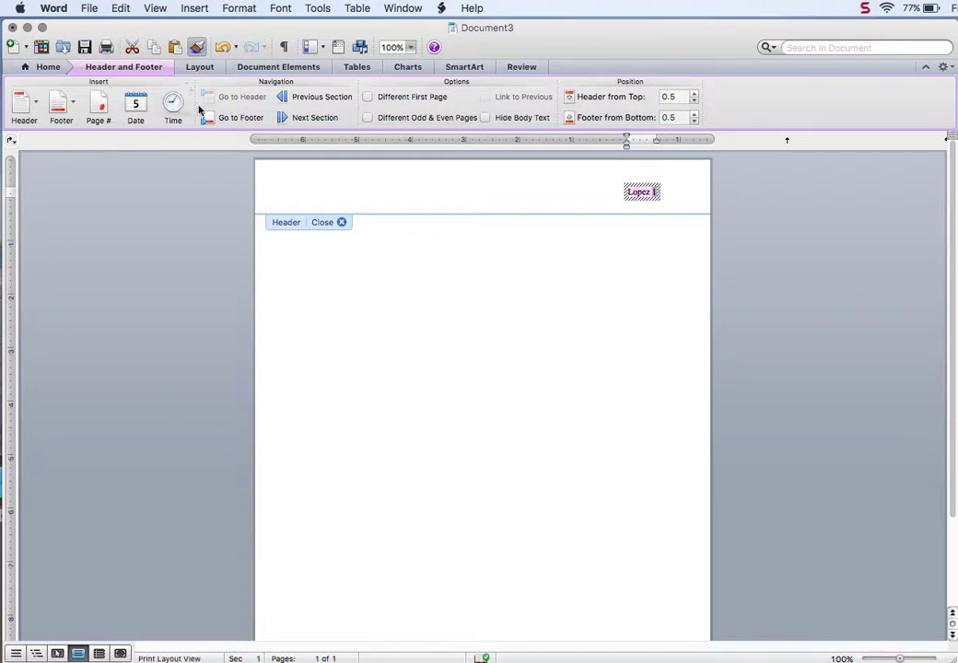
# Step: Close the header and type 'First and Last Name' on the first body line
pyautogui.click(341, 223)
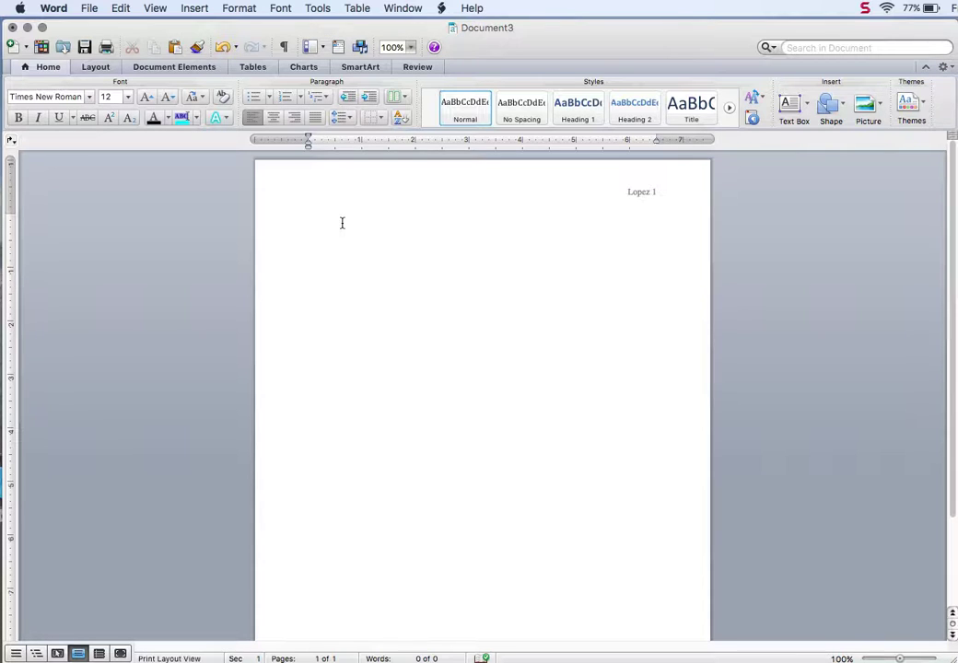
pyautogui.write('First L')
pyautogui.write('ast Name')
pyautogui.press('Left')
pyautogui.press('Left')
pyautogui.press('Left')
pyautogui.press('Left')
pyautogui.press('Left')
pyautogui.press('Left')
pyautogui.press('Left')
pyautogui.press('Left')
pyautogui.press('Left')
pyautogui.write('and')
# Step: Replace the placeholder with the student's full name and add the line 'Int Comm 100 EG'
pyautogui.moveTo(387, 219); pyautogui.dragTo(300, 218)
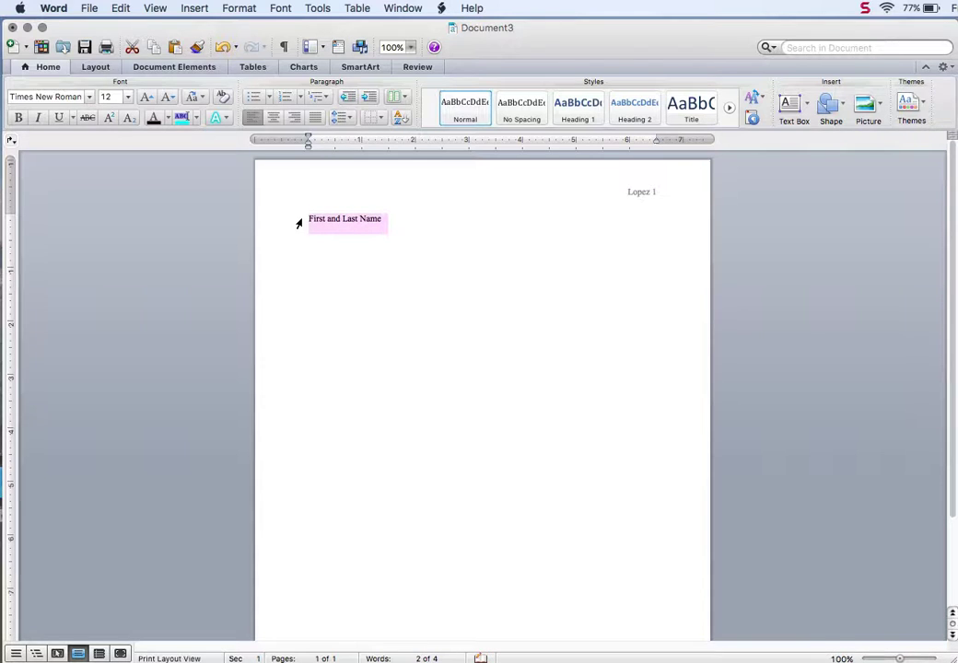
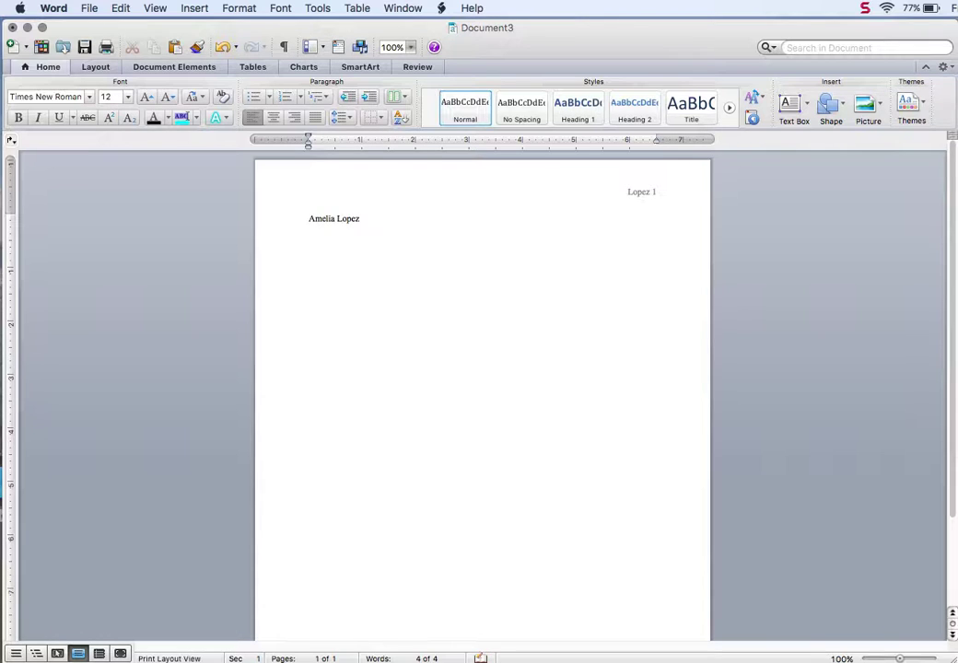
pyautogui.press('Return')
pyautogui.write('t Comm 100 EG')
pyautogui.press('Return')
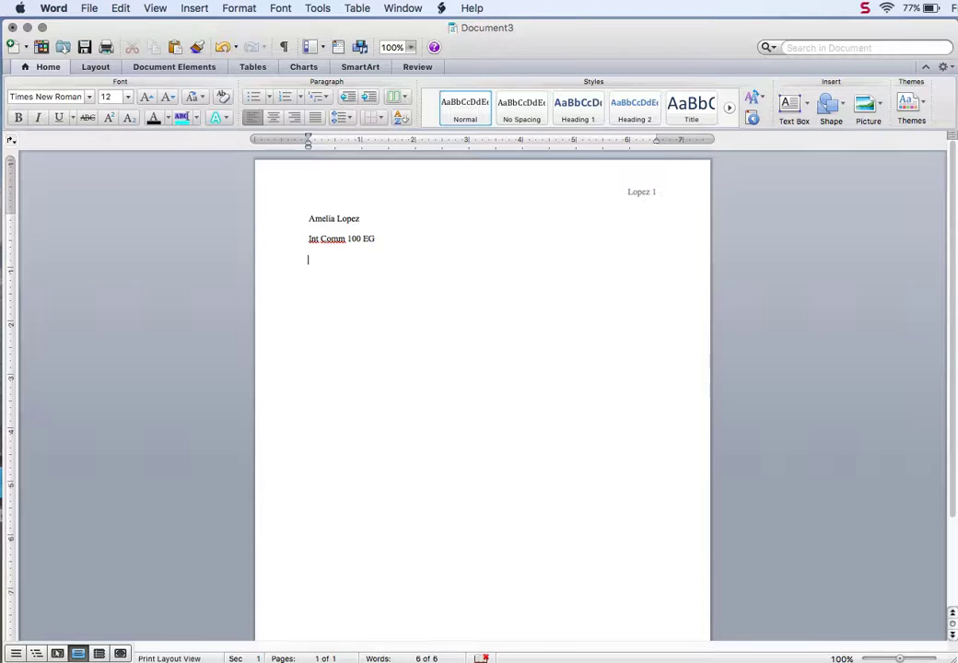
# Step: Add the lines 'Spring 2017' and 'Essay #1, Draft #2 Due Date', then start a new line
pyautogui.write('Spring 2018')
pyautogui.press('BackSpace')
pyautogui.write('7')
pyautogui.press('Return')
pyautogui.write('Essay #1,')
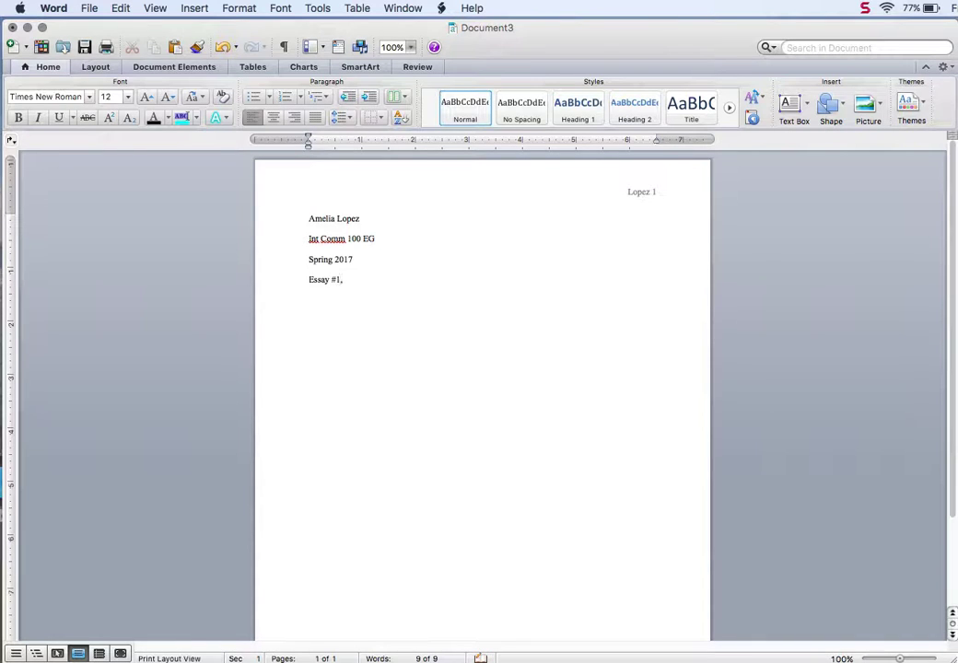
pyautogui.write(' Draft #2 ')
pyautogui.write('Due Date')
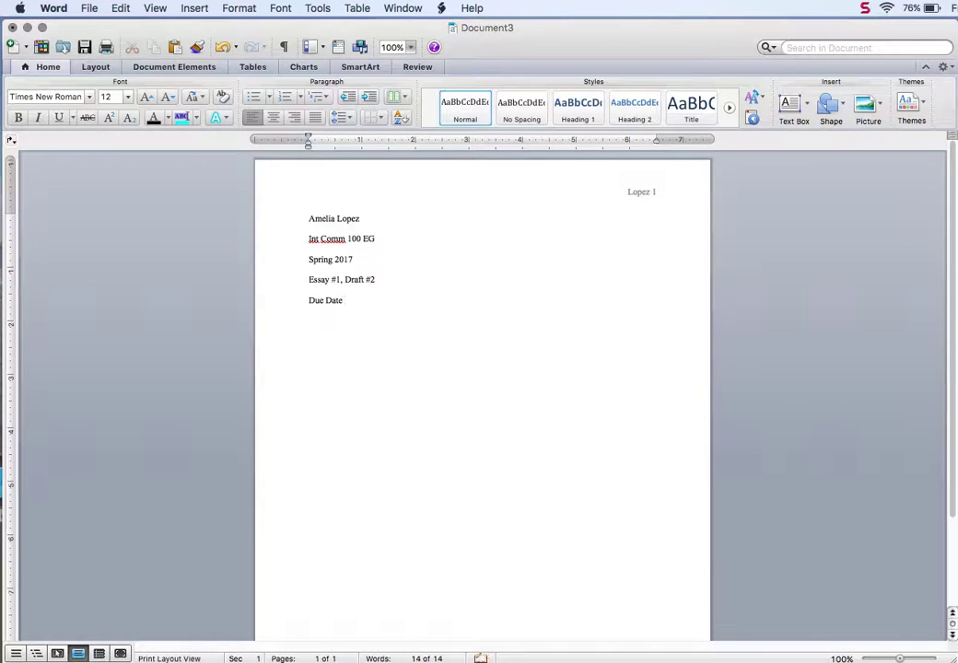
pyautogui.press('Return')
# Step: Add a centred 'Title' line below Due Date, leaving the next line left-aligned
pyautogui.click(274, 120)
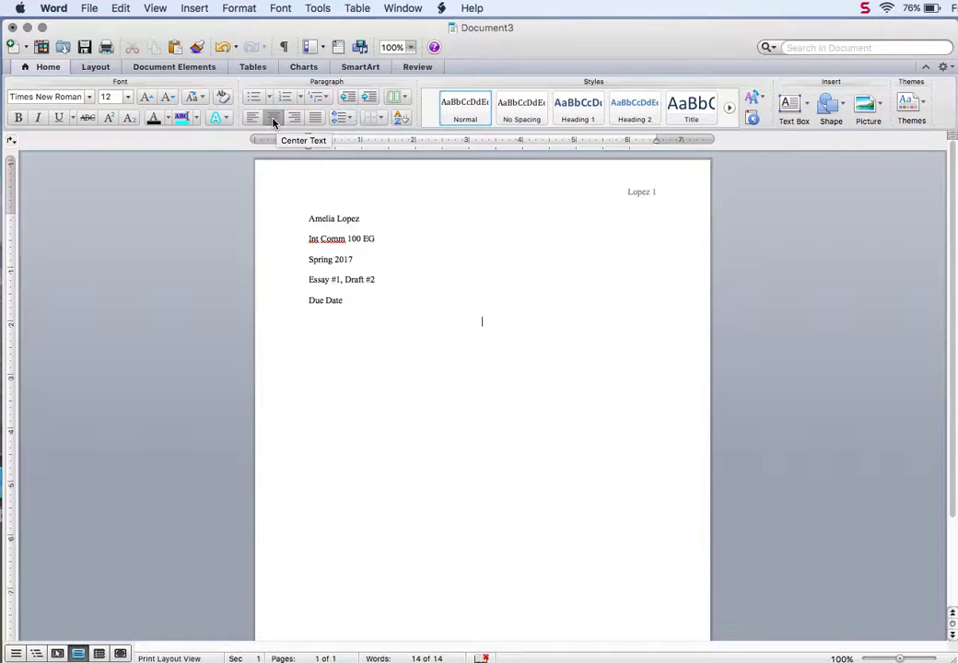
pyautogui.write('Title')
pyautogui.press('Return')
pyautogui.click(250, 121)
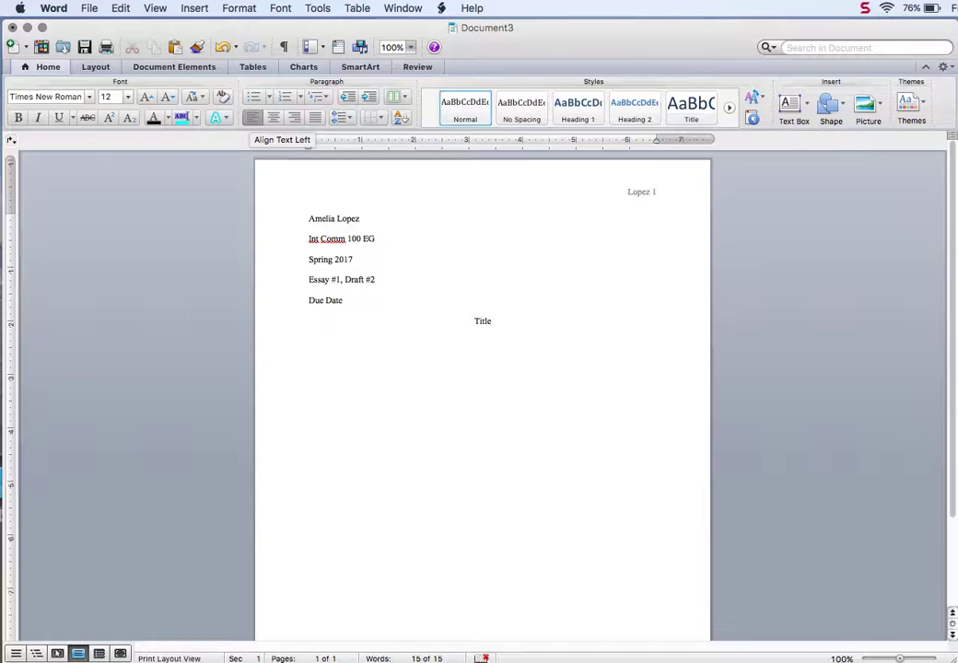
# Step: Type the indented paragraph 'The first line of each paragraph should be indented...' plus filler, then add blank lines until page 2
pyautogui.write('The first line')
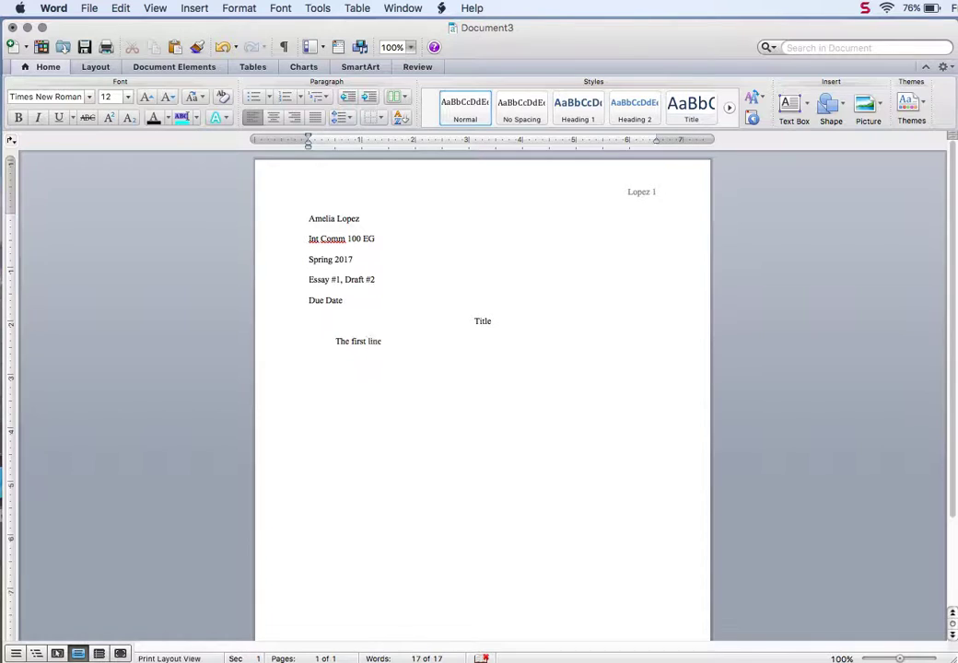
pyautogui.write(' of each paragraph sh')
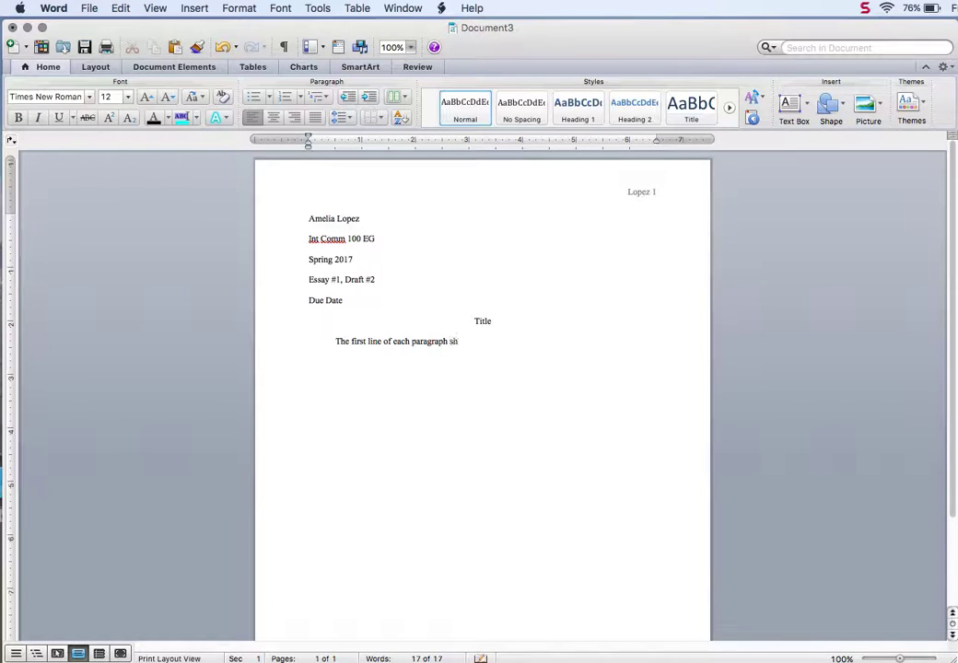
pyautogui.write('ould be indedte')
pyautogui.press('BackSpace')
pyautogui.press('BackSpace')
pyautogui.press('BackSpace')
pyautogui.write('nted ...... ksjdlsajdjaksdjl')
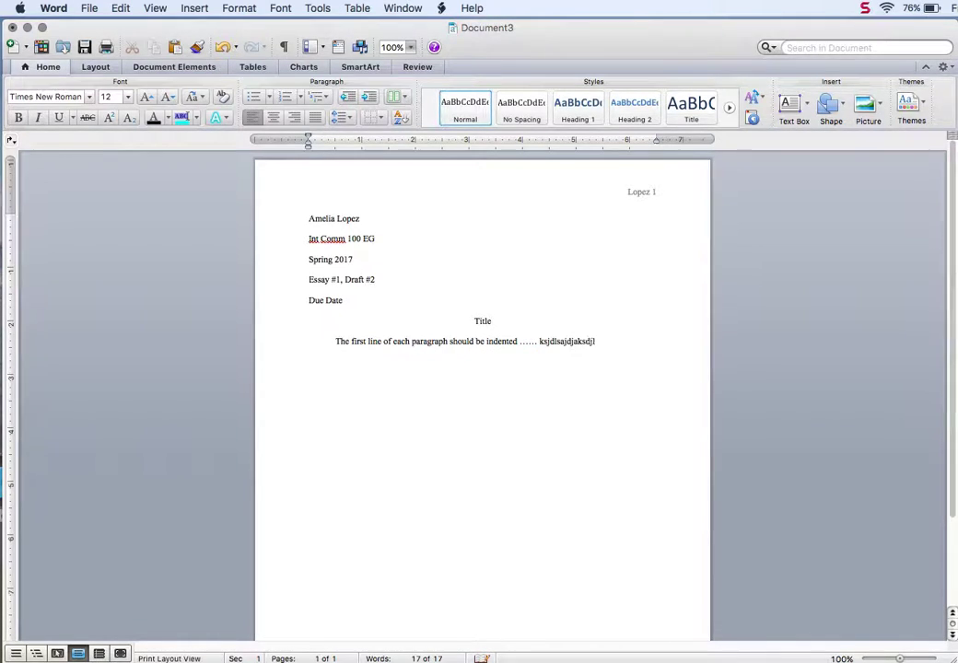
pyautogui.write(' aklsjdlajsdjasdlkjl aksjdklasjdljasldjiaks')
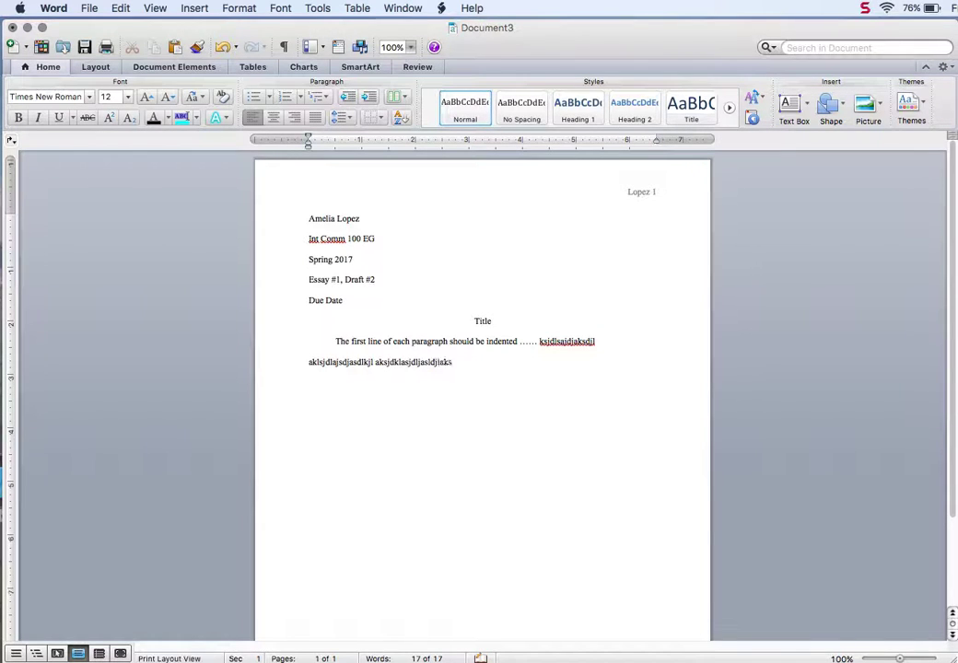
pyautogui.write('jdklajsdklajs dlkjas')
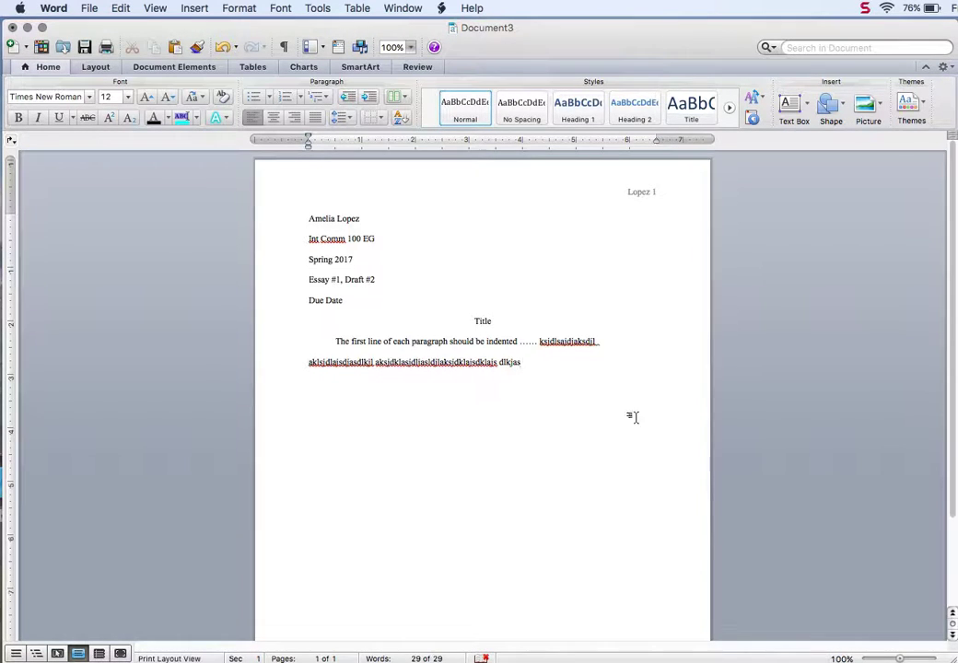
pyautogui.press('Return')
pyautogui.press('Return')
pyautogui.press('Return')
pyautogui.press('Return')
pyautogui.press('Return')
pyautogui.press('Return')
pyautogui.press('Return')
pyautogui.press('Return')
pyautogui.press('Return')
pyautogui.press('Return')
pyautogui.press('Return')
pyautogui.press('Return')
pyautogui.press('Return')
pyautogui.press('Return')
pyautogui.press('Return')
pyautogui.press('Return')
pyautogui.press('Return')
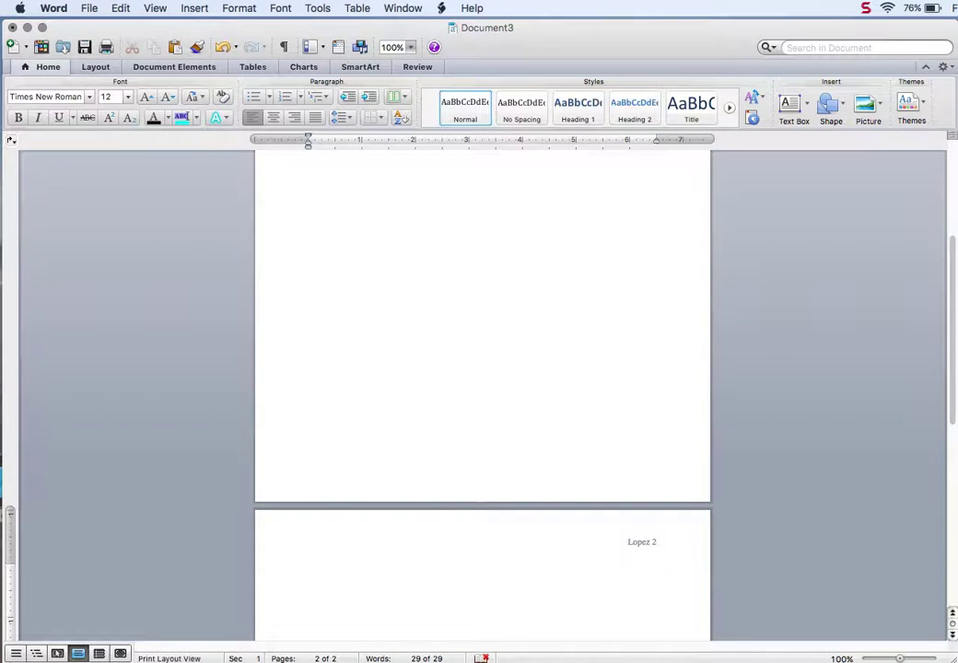
pyautogui.scroll(-3, 483, 387)
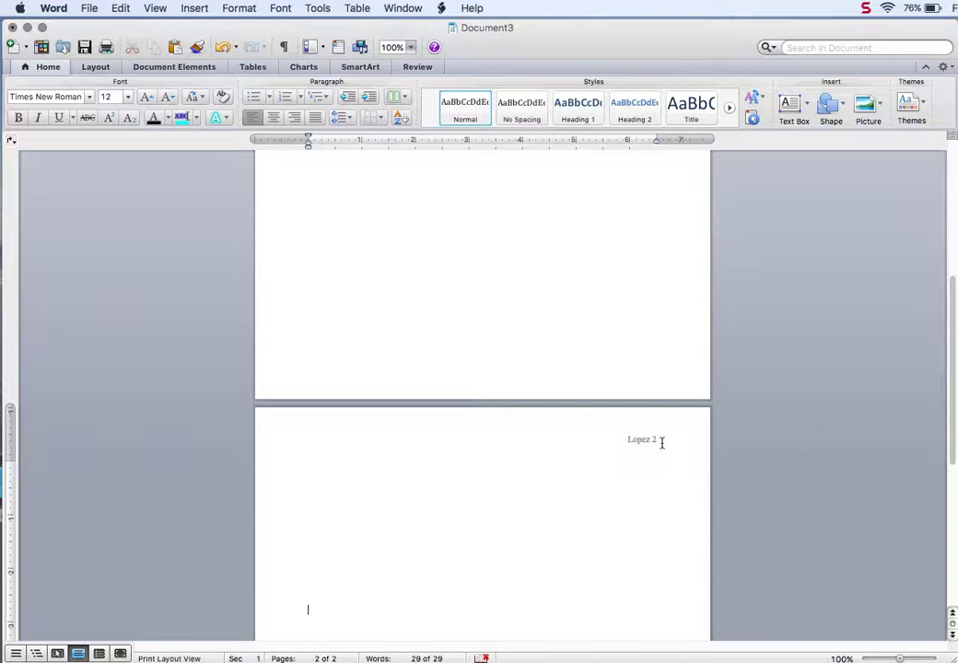
pyautogui.scroll(10, 660, 442)
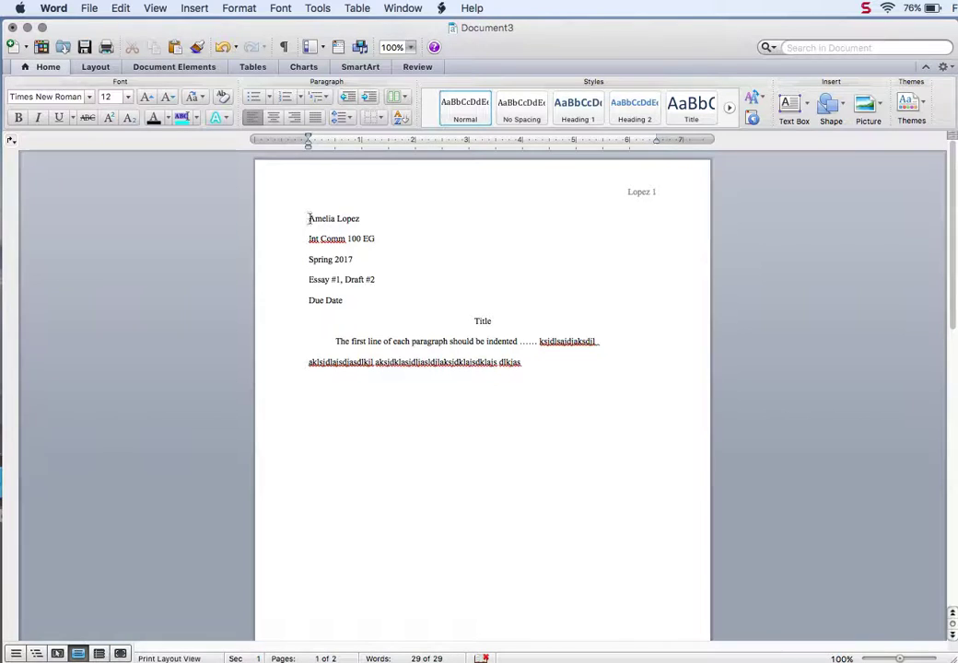
pyautogui.moveTo(308, 219); pyautogui.dragTo(347, 300)
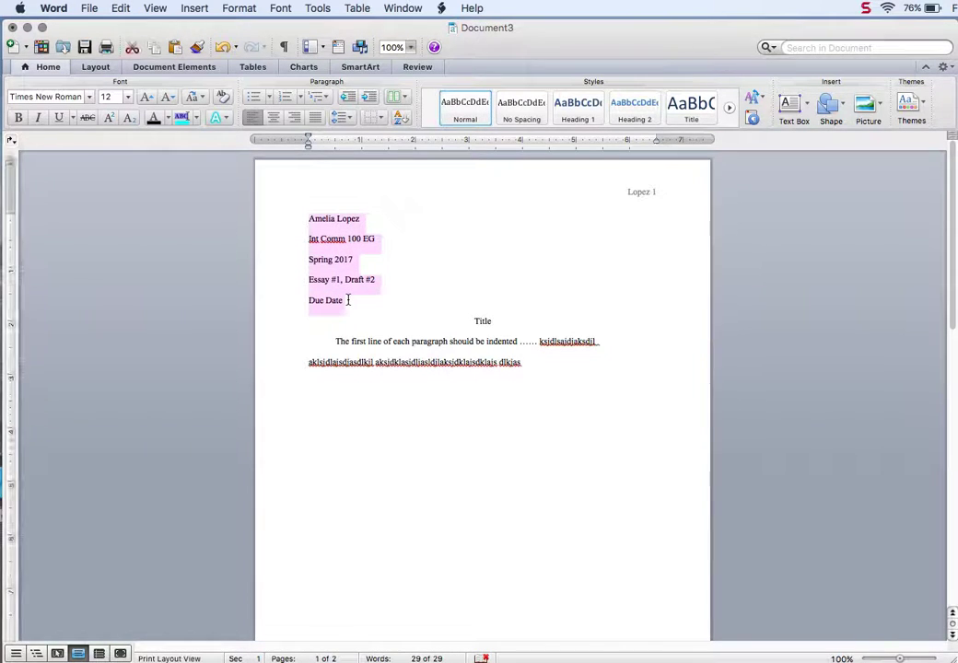
pyautogui.click(392, 258)
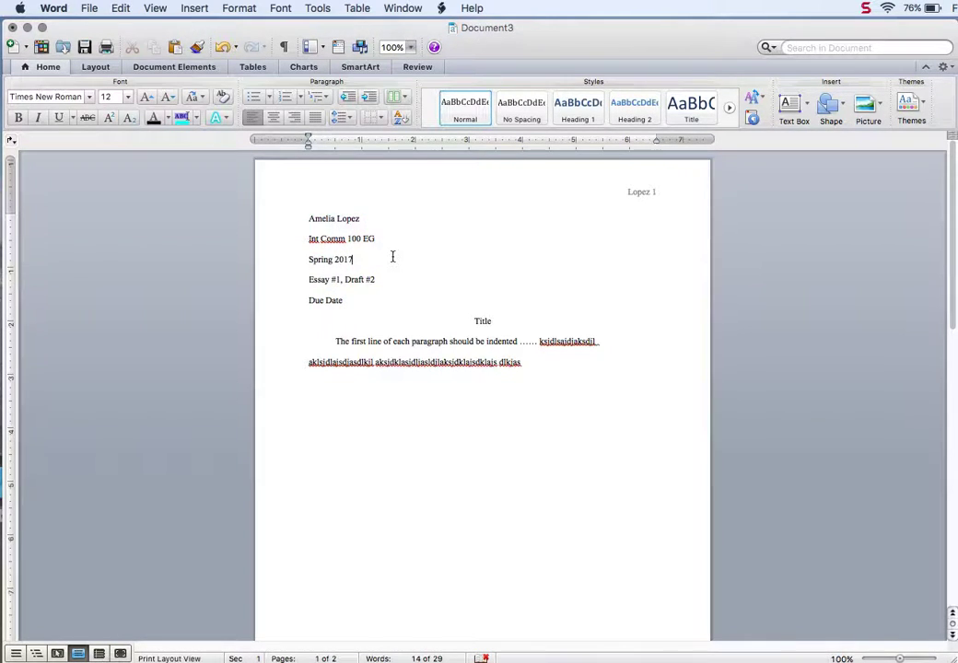